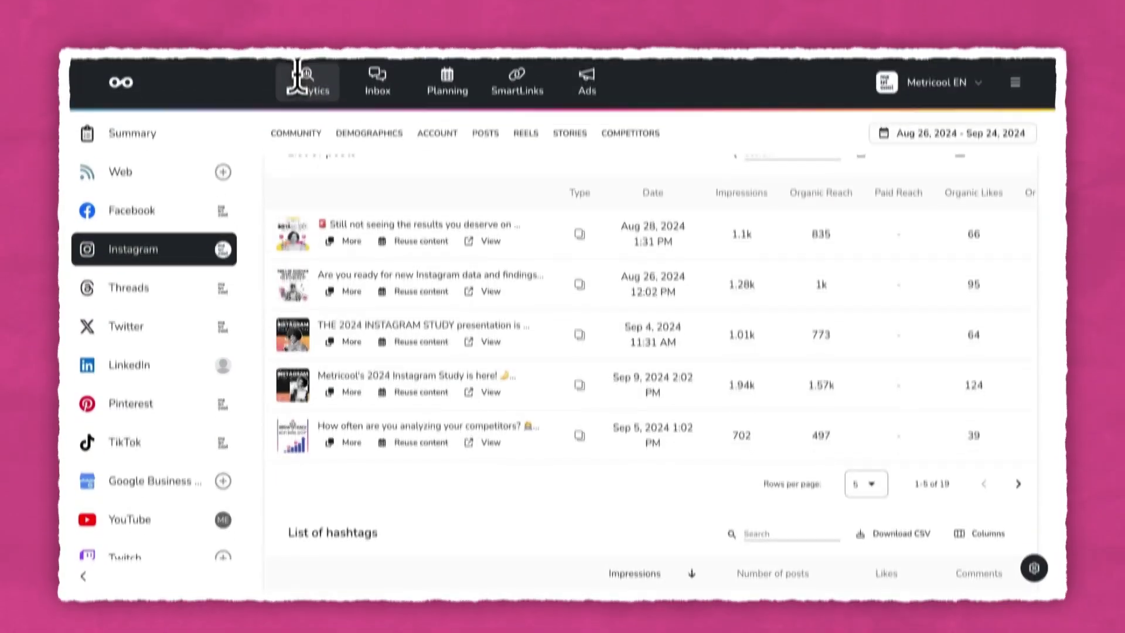
Show the all-network Summary analytics for the last 3 months, Jun 24 – Sep 24, 2024
left_click(309, 88)
left_click(136, 132)
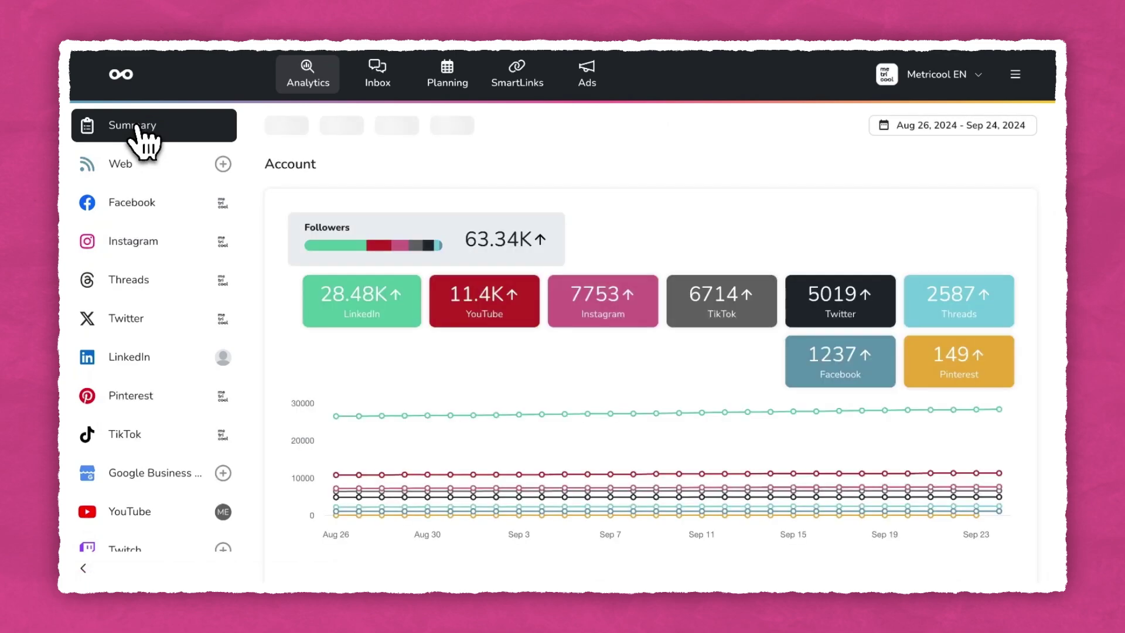
mouse_move(439, 324)
scroll(448, 348, "down", 20)
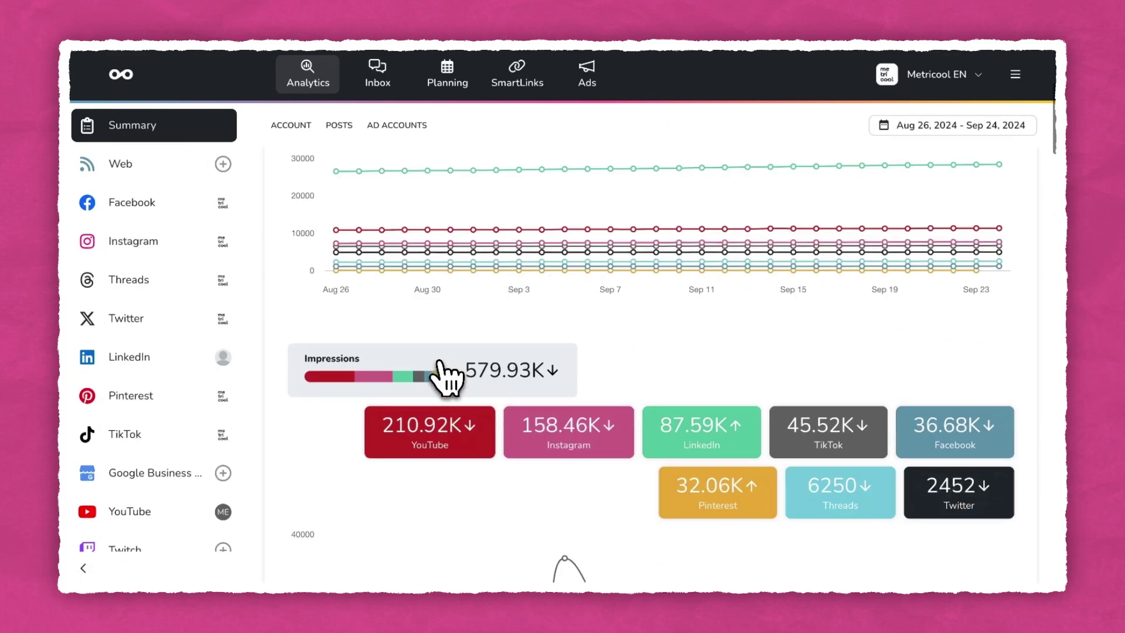
scroll(439, 364, "down", 1)
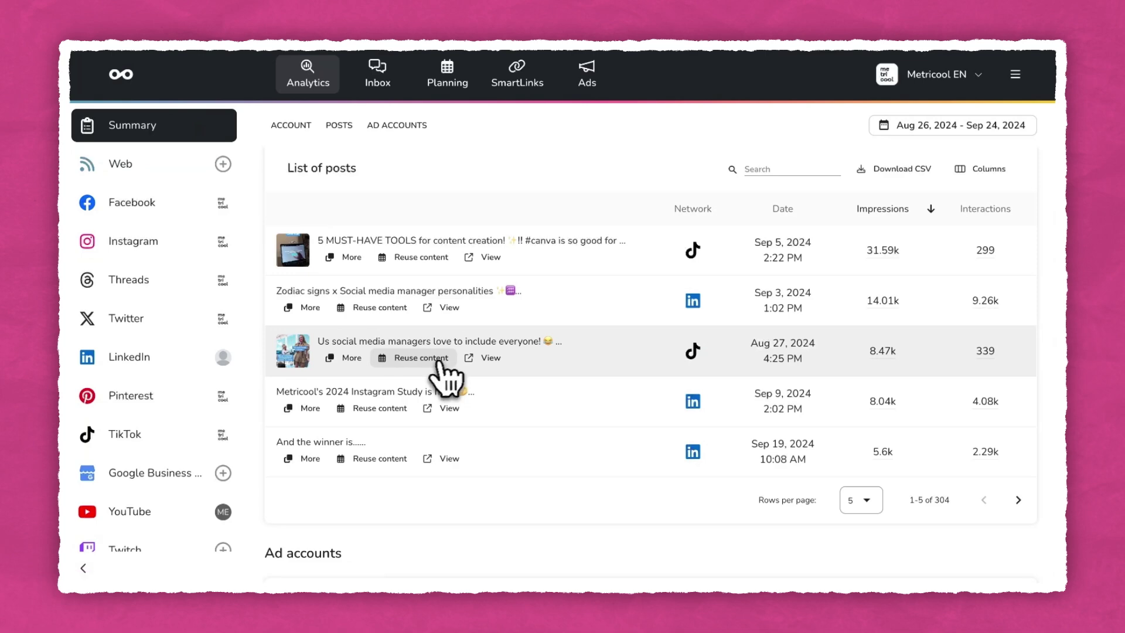
left_click(908, 130)
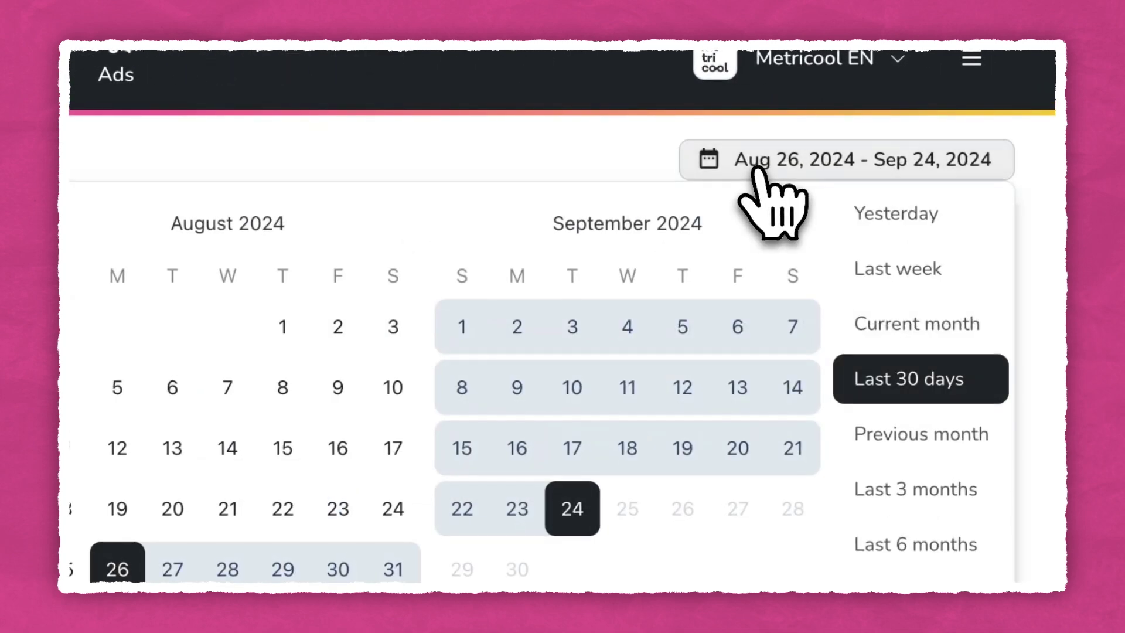
left_click(905, 490)
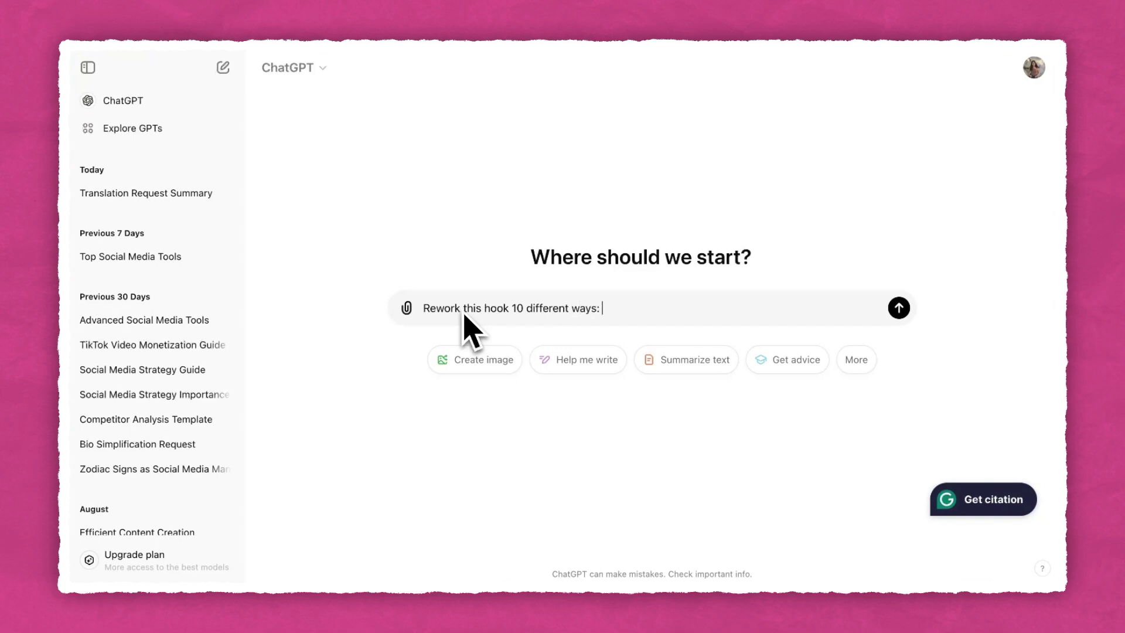
Paste the 5 MUST-HAVE TOOLS hook after the rework prompt and send it to ChatGPT
key("ctrl+v")
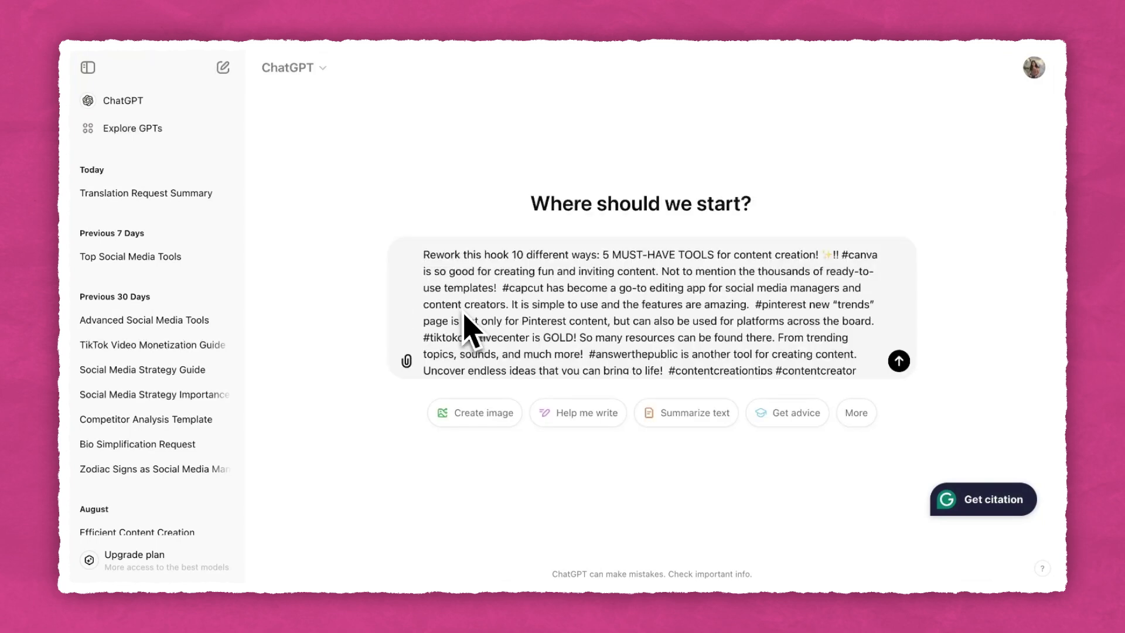
scroll(879, 358, "down", 1)
left_click(899, 360)
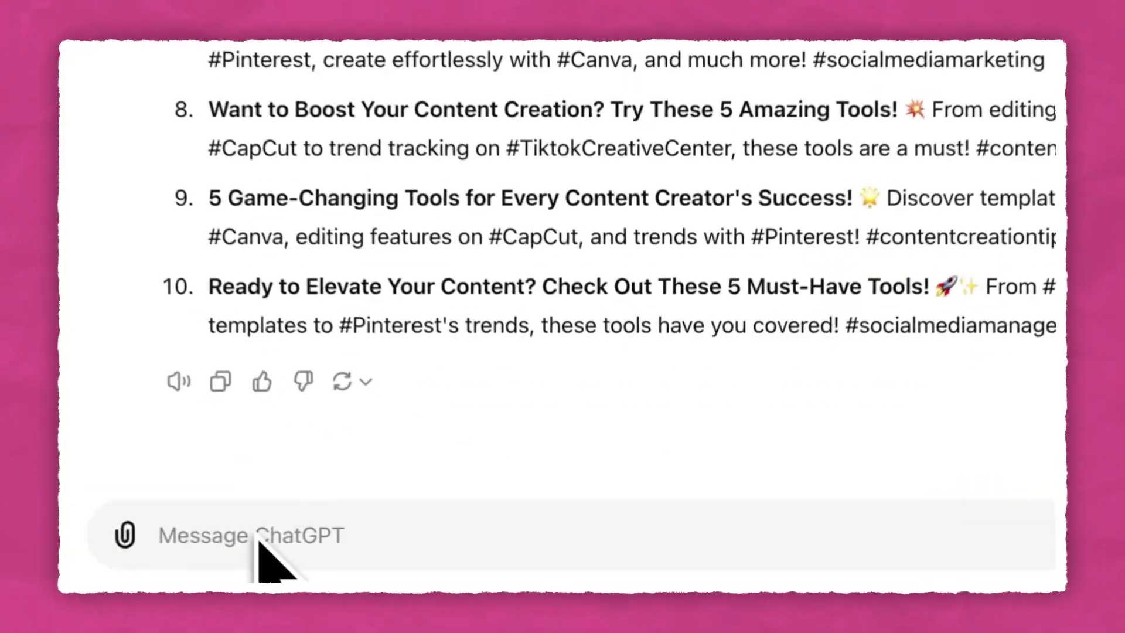
Send ChatGPT 'Rework this caption copy 10 different ways:' followed by the pasted social media caption
type("Rework this ca")
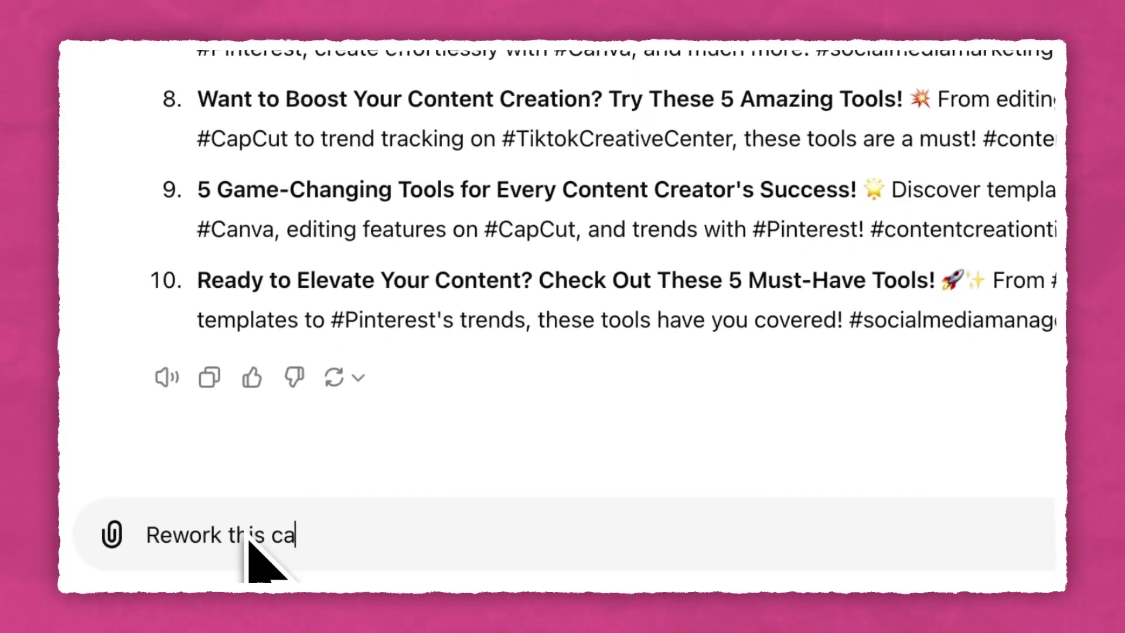
type("ption copy 10 different ways:")
type("Are you aware of how the different social media platforms are performing right now? 👀 😳  We've analyzed over 1 million professional social media accounts and 33+ million posts to extract the most interesting insights. 👉  We're seeing both positive and negative trends from each network... so if you work in social media or marketing, take a scroll through this!  The best part is that the data doesn't stop here! Check out our latest Social Media Study for all the key points. Download it using the link in the comments. 📲  #socialmediamarketing #socialmediastrategy #socialmediatips")
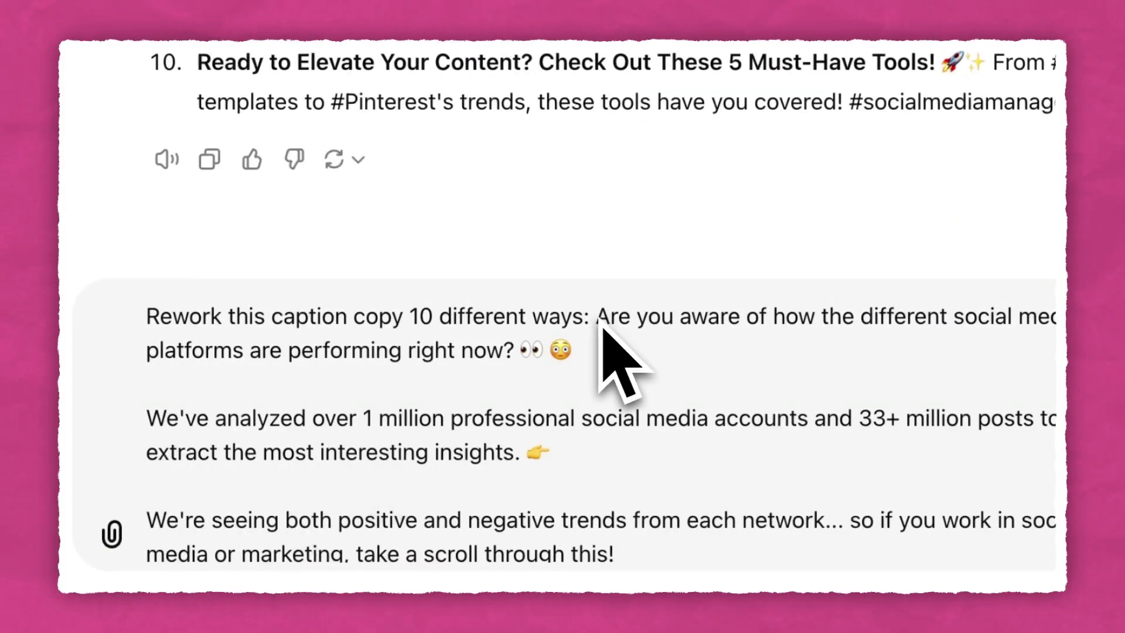
left_click(897, 543)
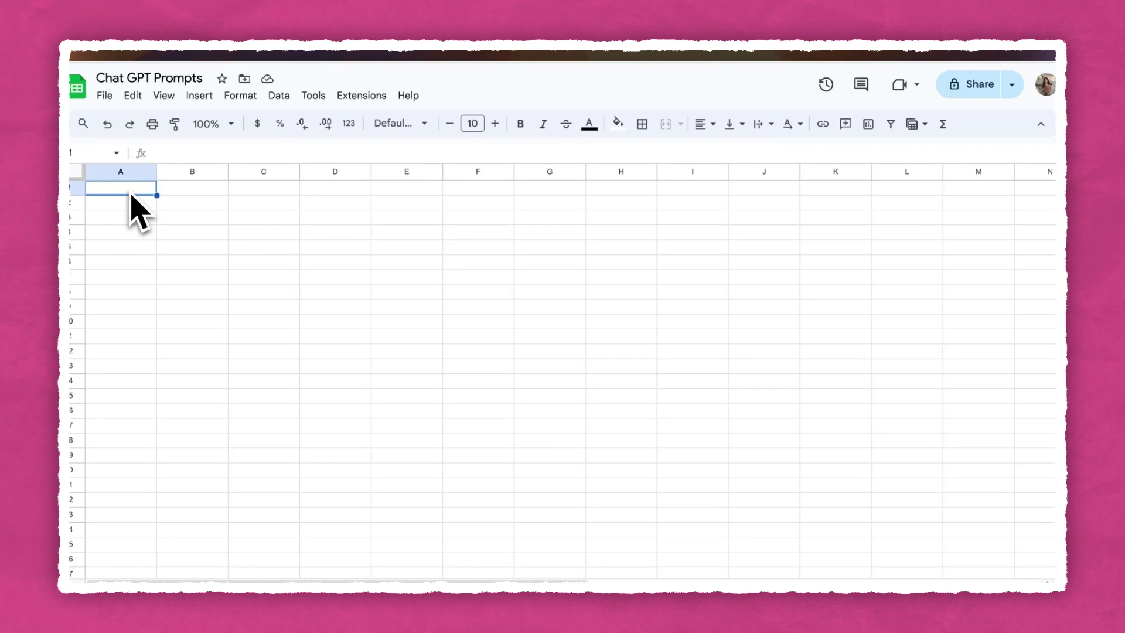
Paste the ten reworked hooks into A1, then the ten caption versions below them in column A
key("ctrl+v")
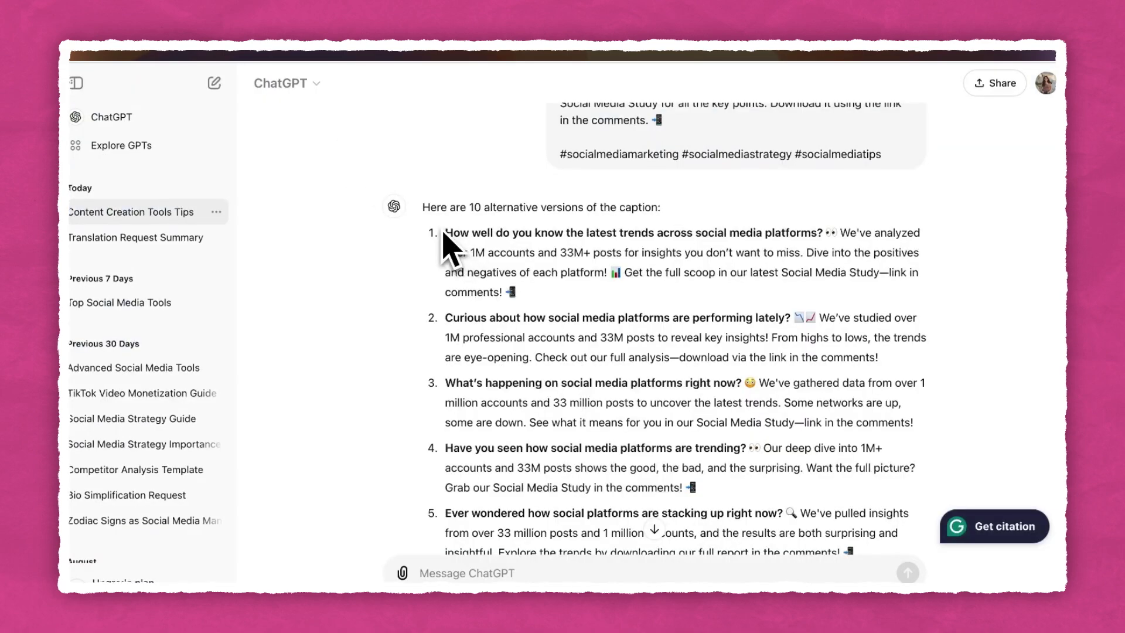
left_click_drag(467, 241, 571, 564)
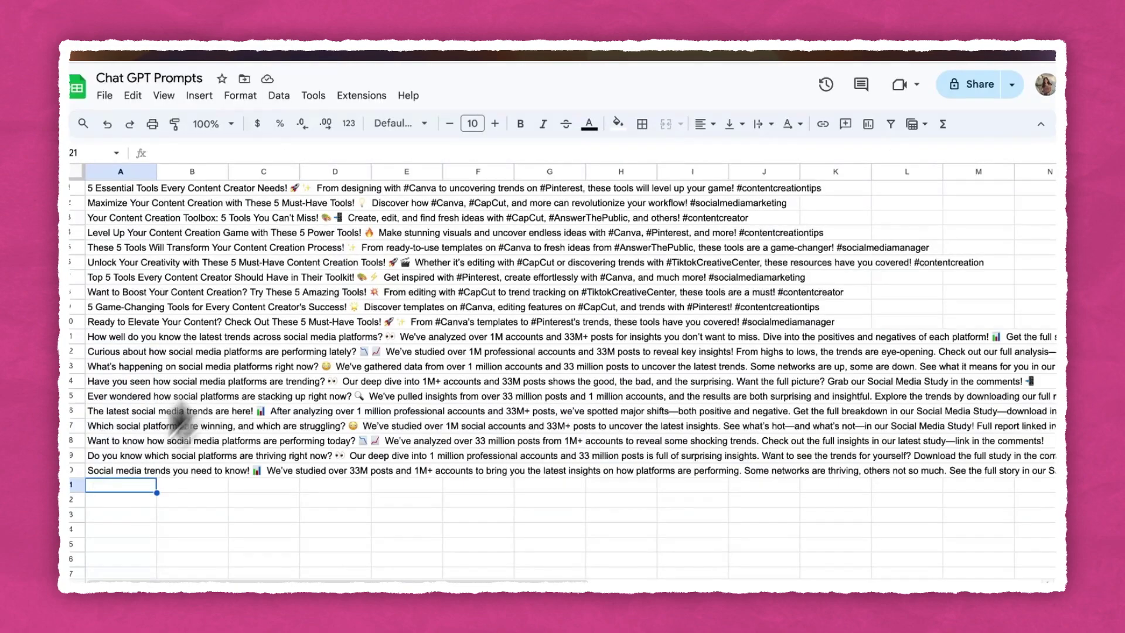
left_click(112, 485)
key("ctrl+v")
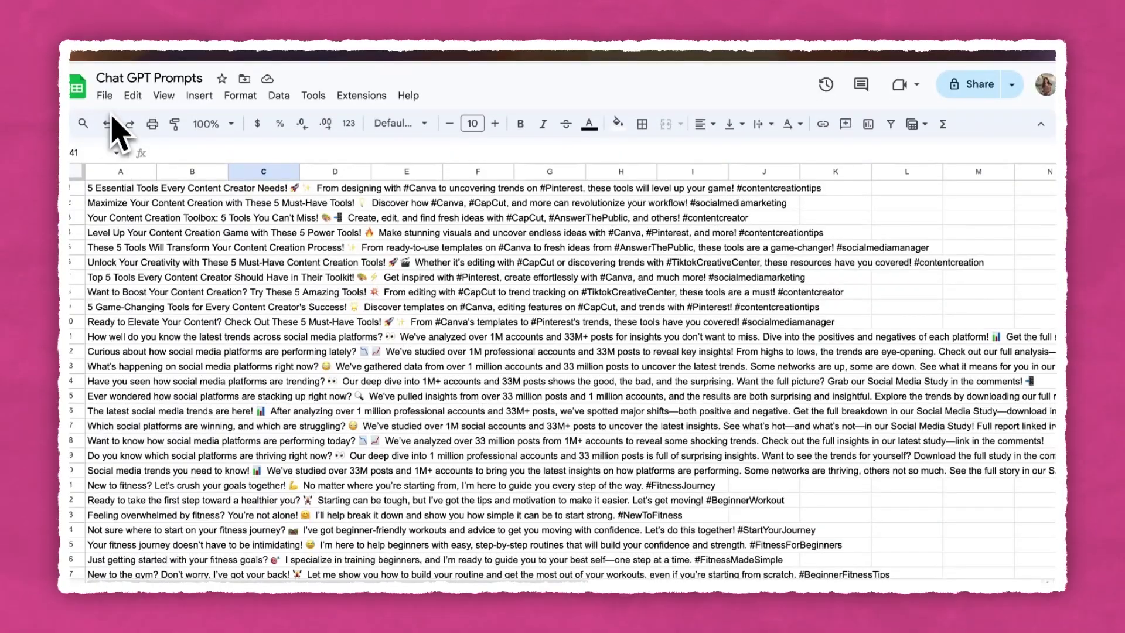
left_click(117, 113)
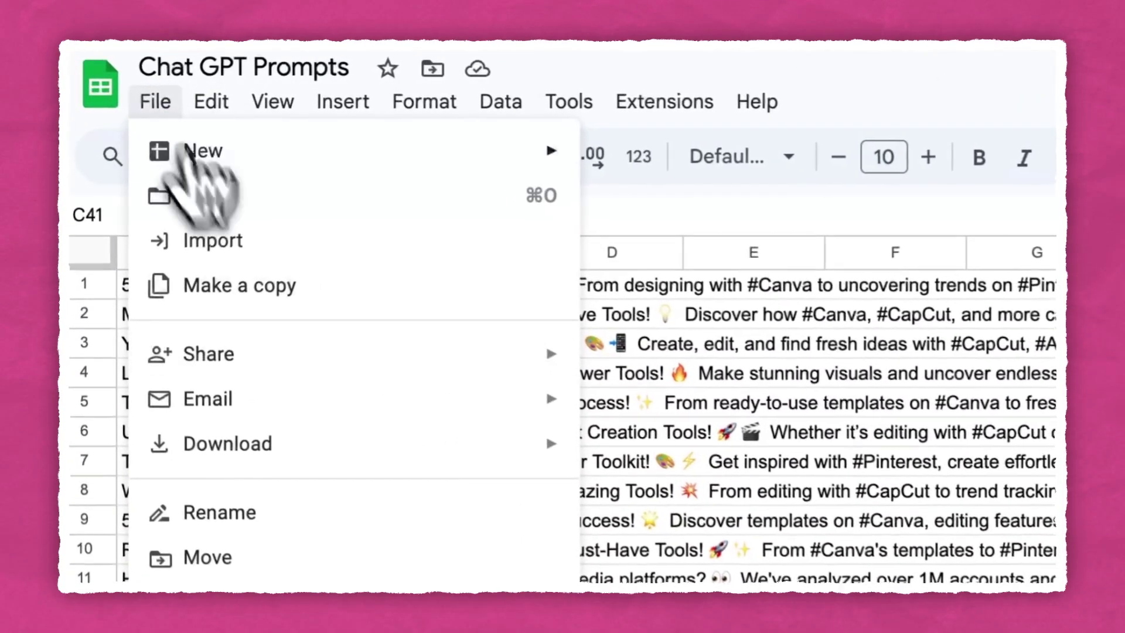
Reveal the Download format submenu under File for the Chat GPT Prompts spreadsheet
mouse_move(313, 404)
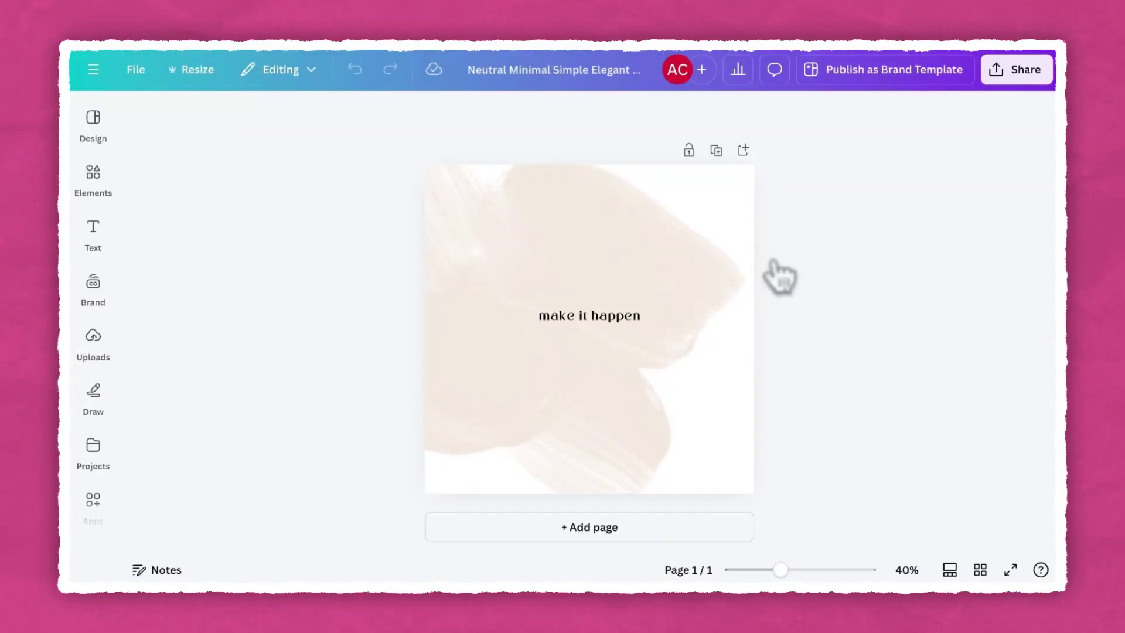
Start Bulk create from the Apps panel and upload the Chat GPT Prompts CSV as its data
left_click(93, 499)
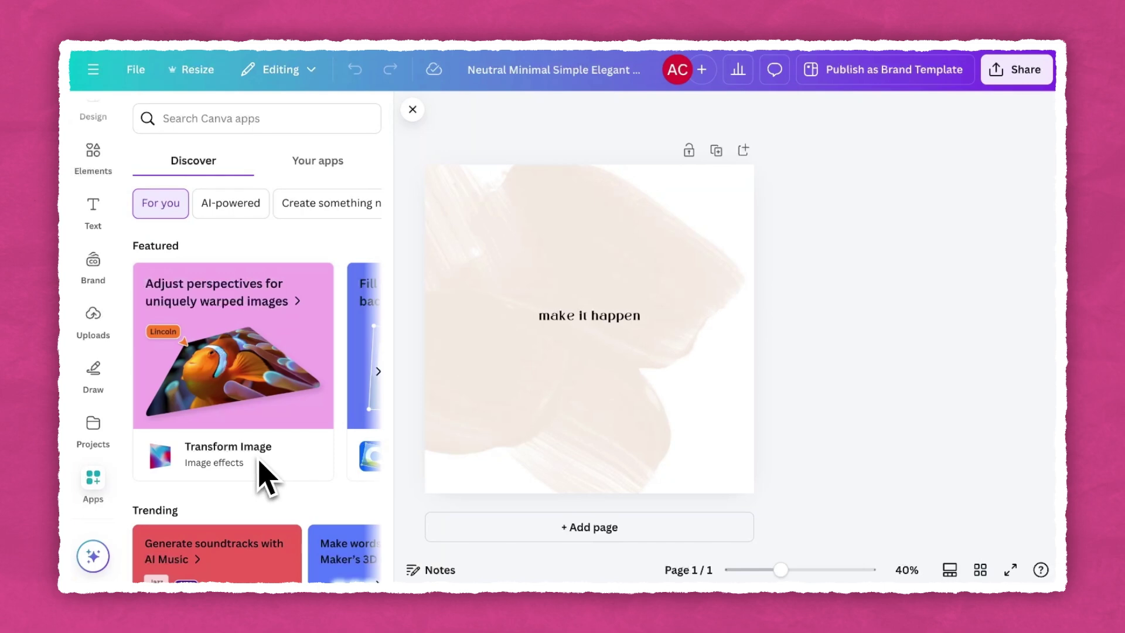
scroll(252, 481, "down", 6)
scroll(253, 489, "down", 1)
left_click(292, 379)
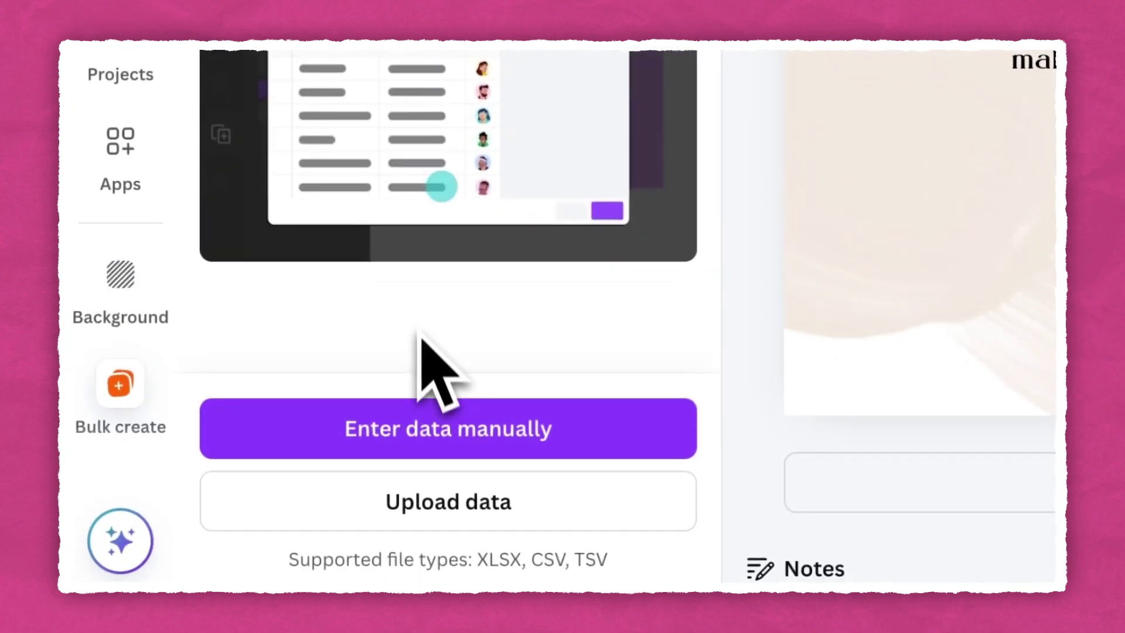
left_click(433, 503)
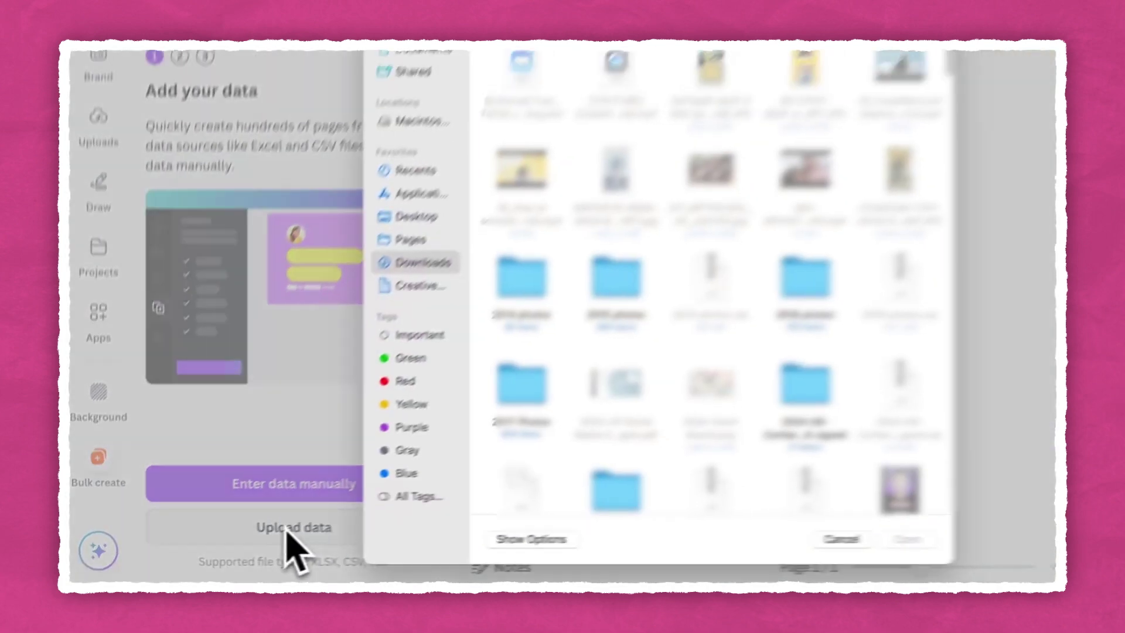
left_click(782, 176)
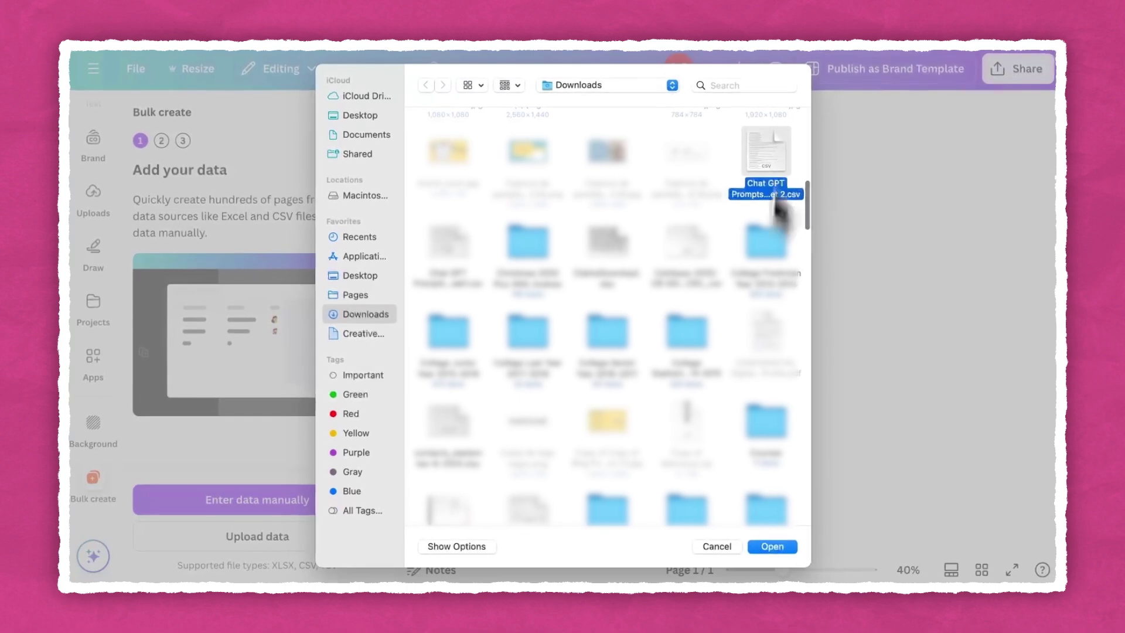
left_click(764, 536)
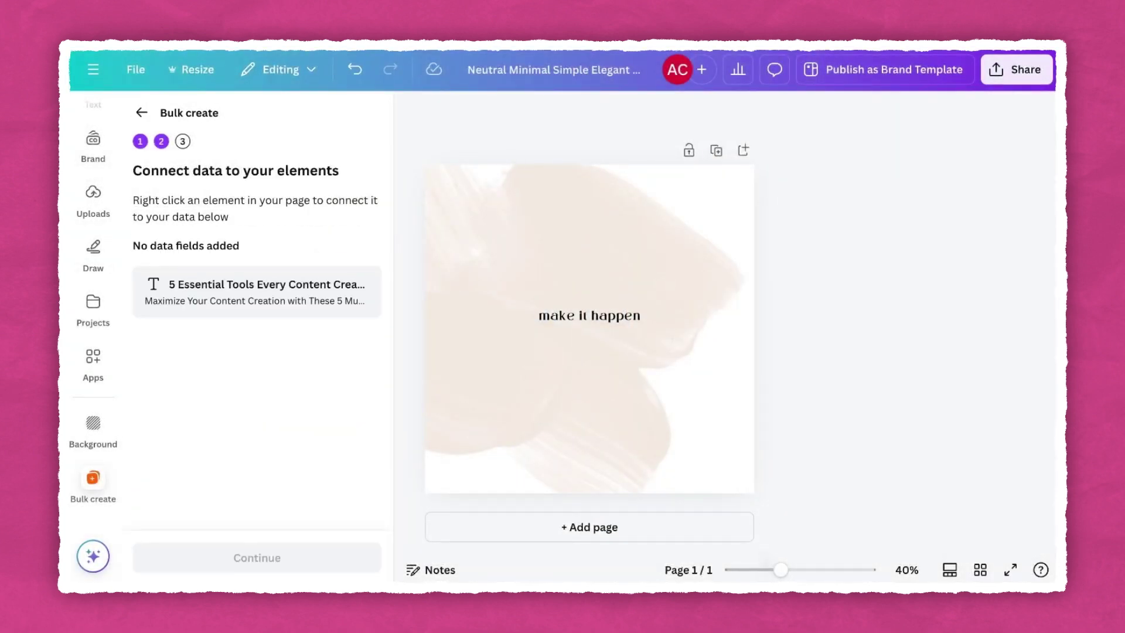
Connect the 'make it happen' quote text to the '5 Essential Tools Every Content Creator Needs!' field
left_click(574, 316)
right_click(573, 318)
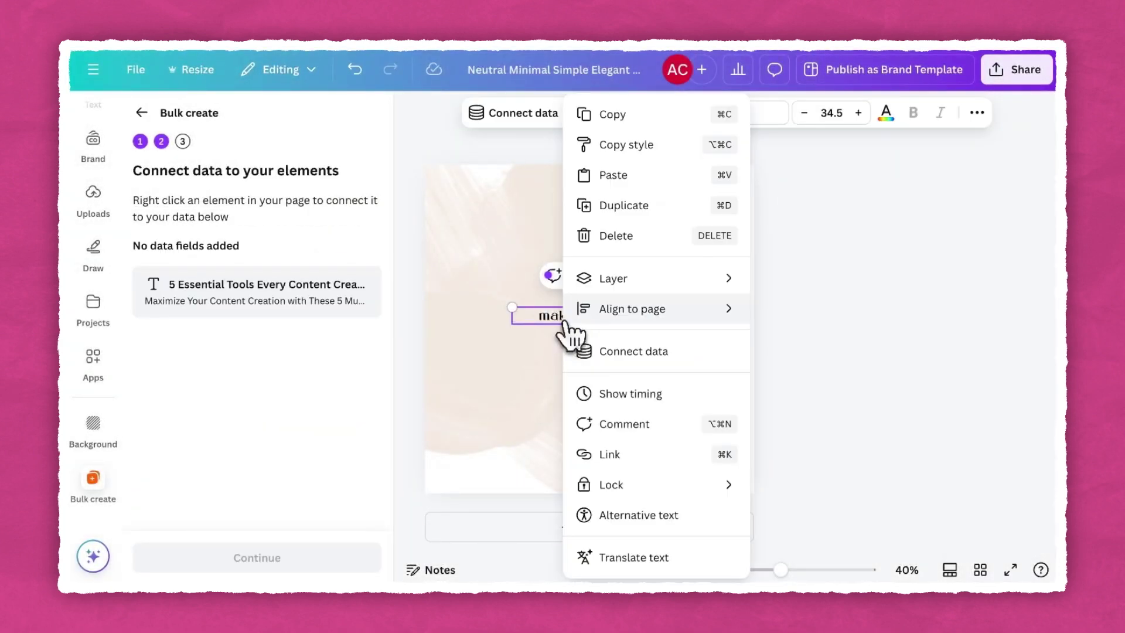
left_click(610, 367)
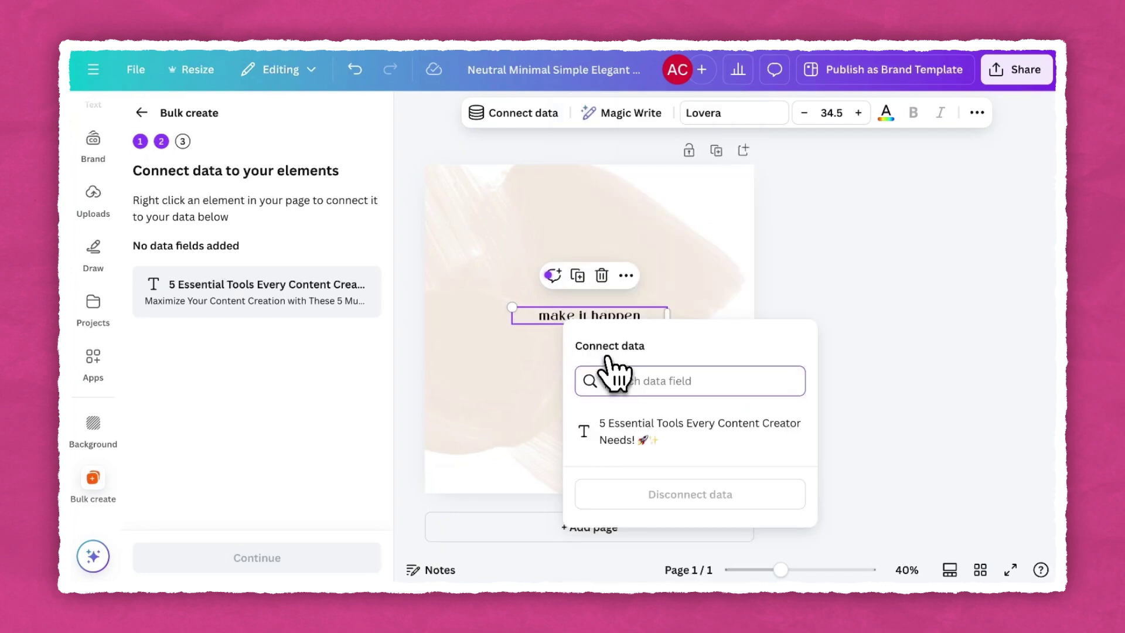
left_click(630, 437)
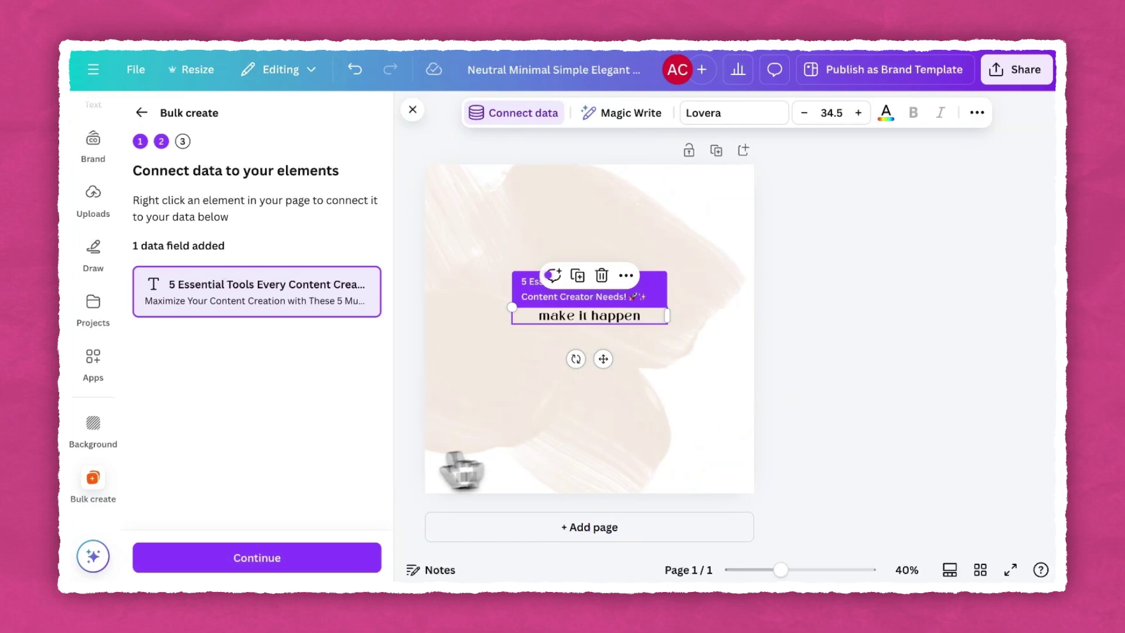
Continue to the data rows and select all 39 caption rows
left_click(299, 557)
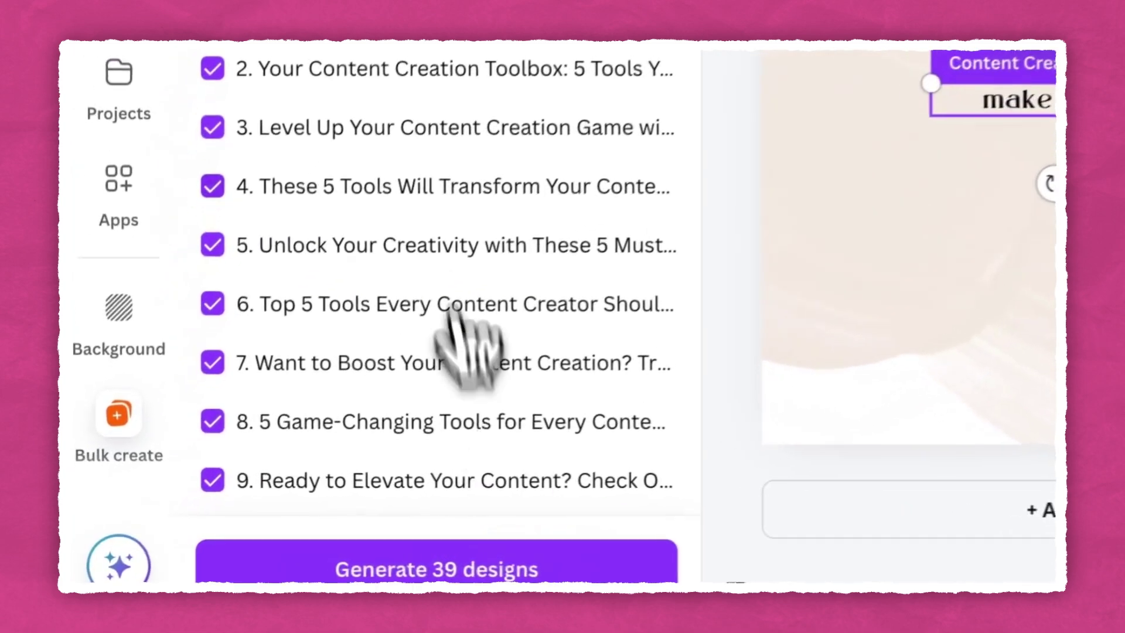
left_click(222, 123)
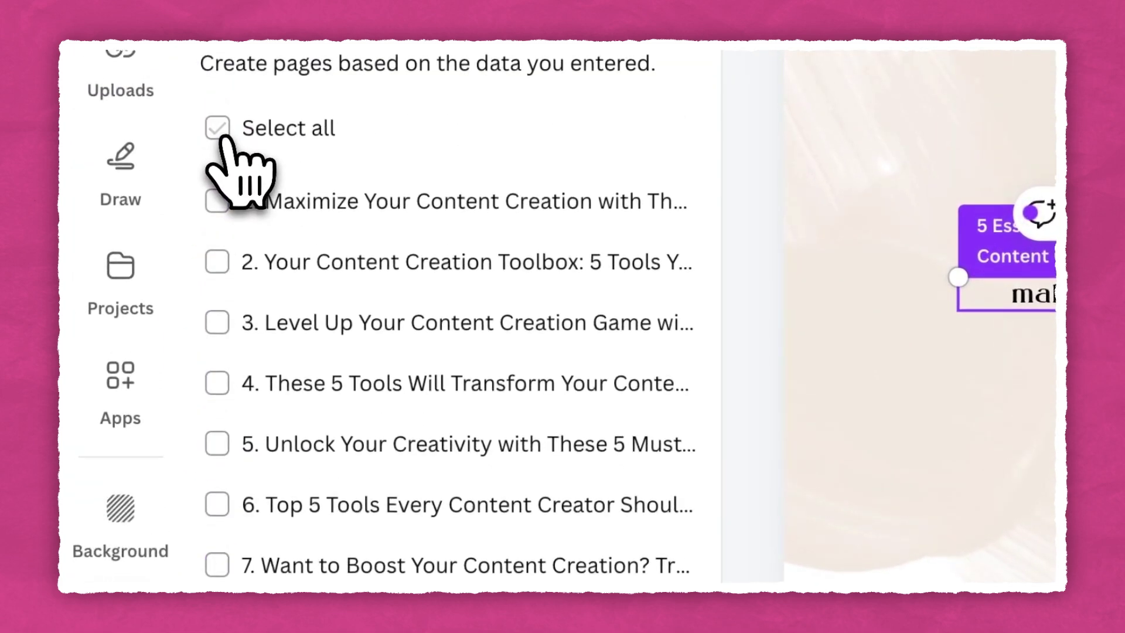
left_click(217, 201)
left_click(217, 263)
left_click(217, 323)
left_click(217, 92)
scroll(440, 402, "down", 10)
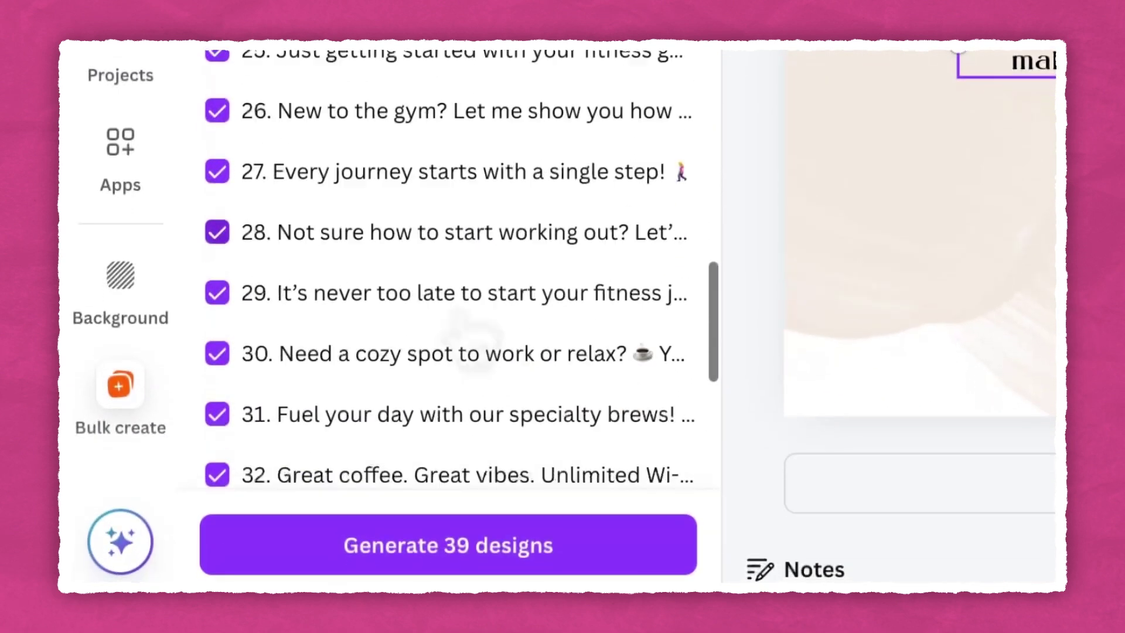
Generate the 39 designs and scroll through the resulting pages
left_click(463, 530)
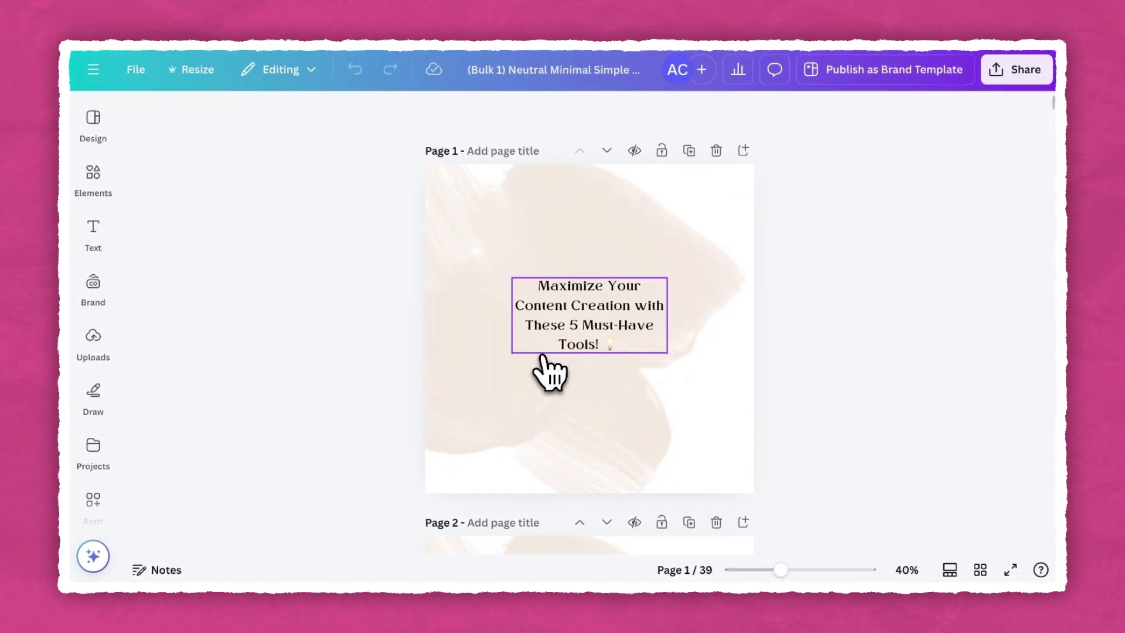
scroll(542, 391, "down", 5)
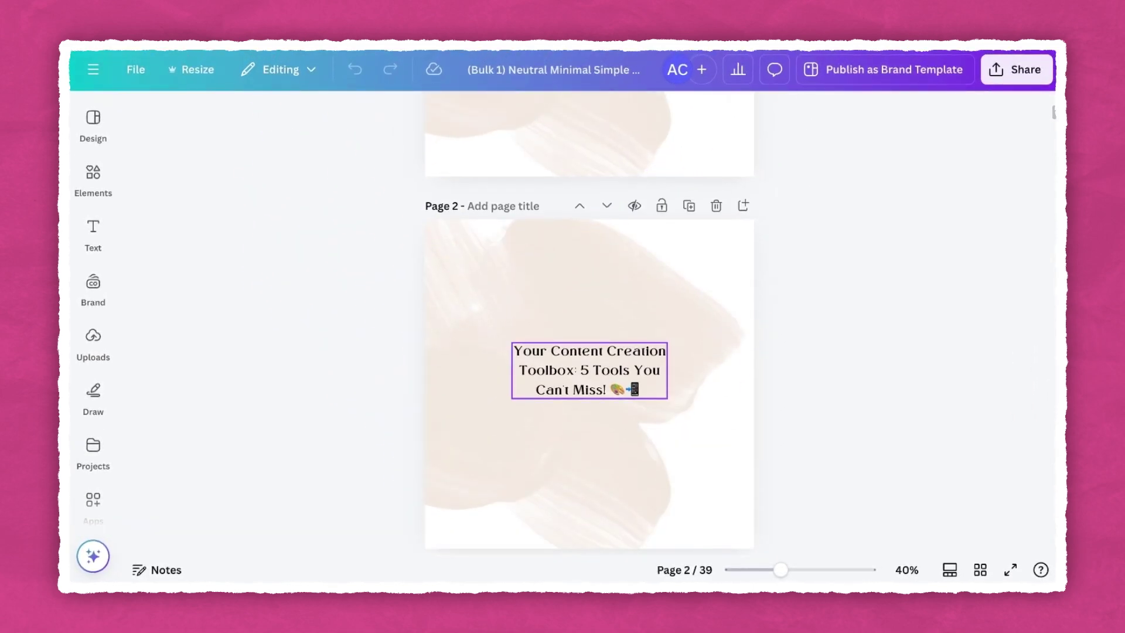
scroll(563, 410, "down", 5)
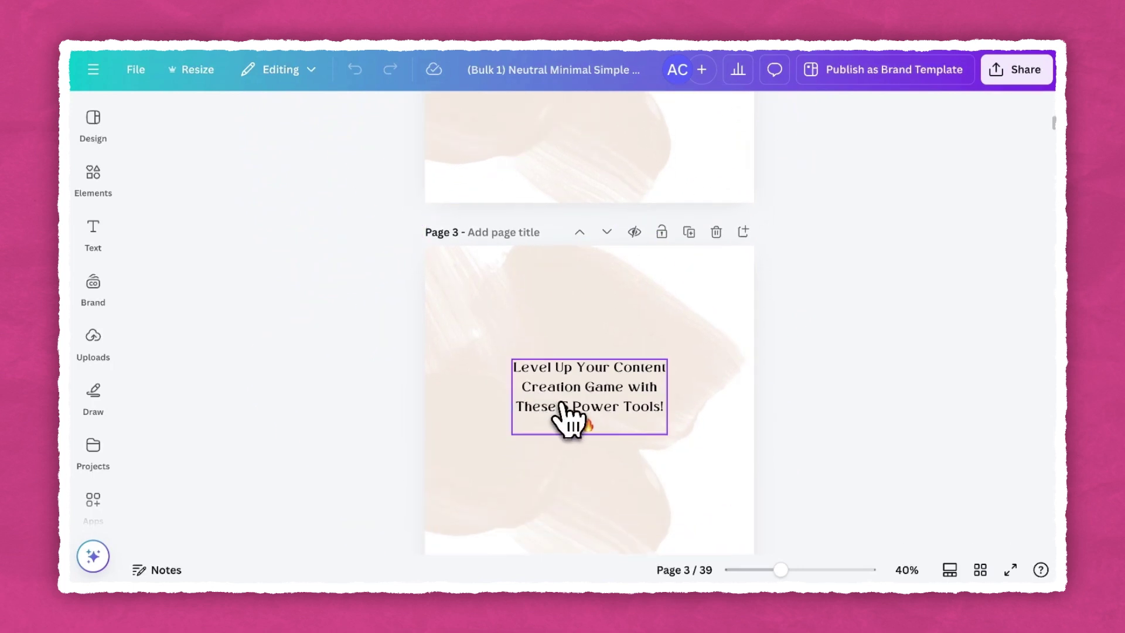
scroll(567, 419, "down", 20)
scroll(601, 445, "down", 5)
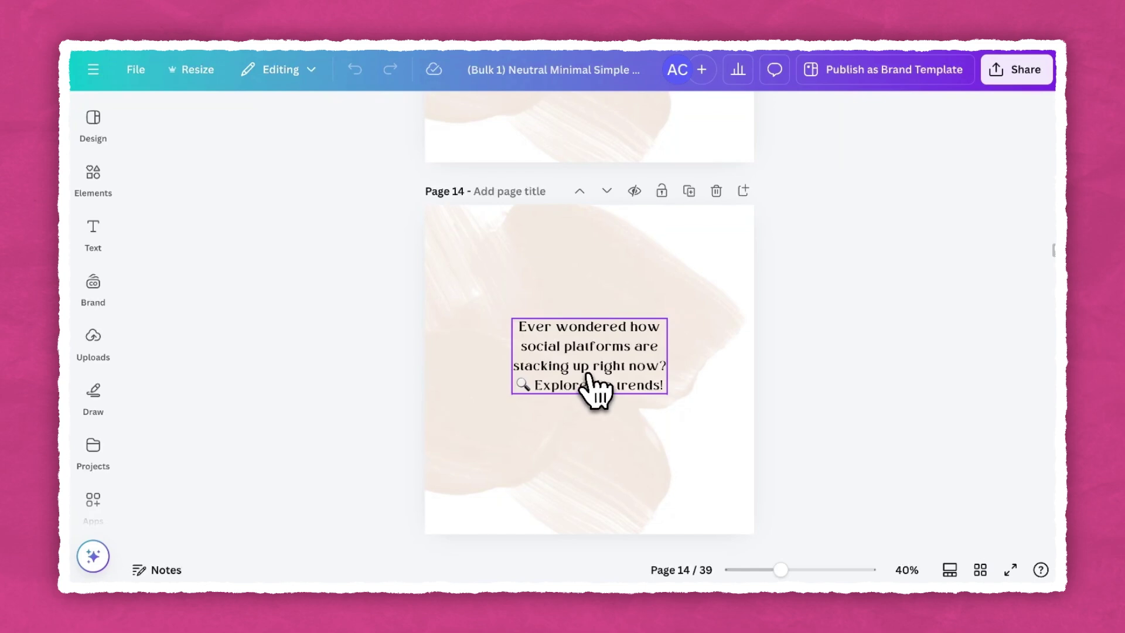
scroll(594, 389, "down", 5)
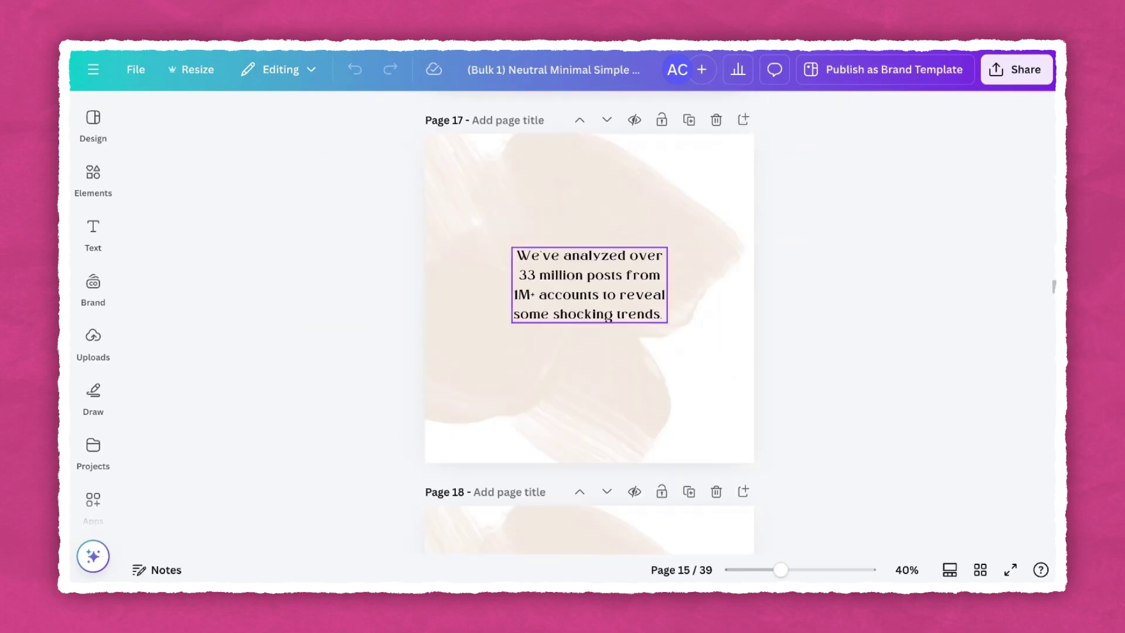
scroll(588, 319, "down", 1)
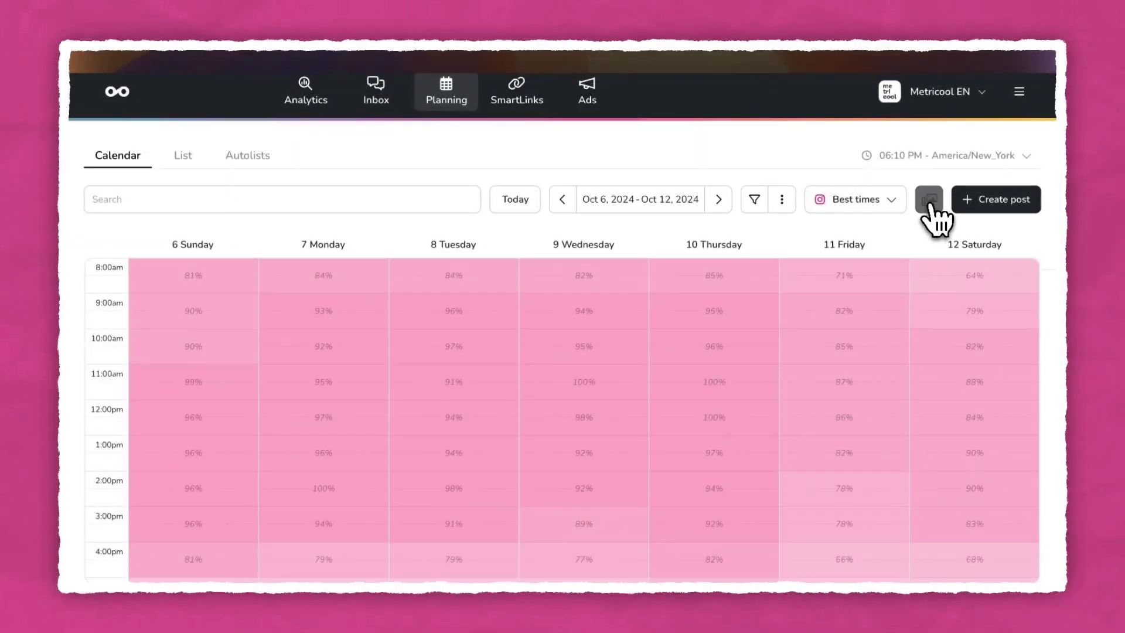
Drop the Canva design from the media library onto Thursday's 11:00 slot and accept the export
left_click(929, 200)
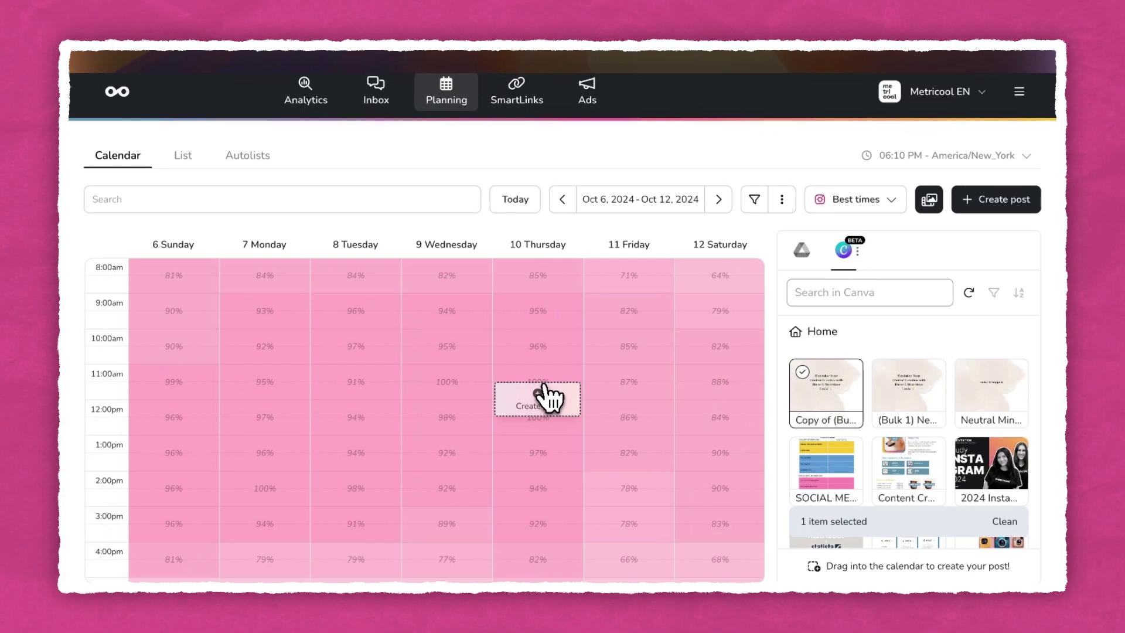
left_click_drag(544, 385, 544, 386)
left_click(706, 475)
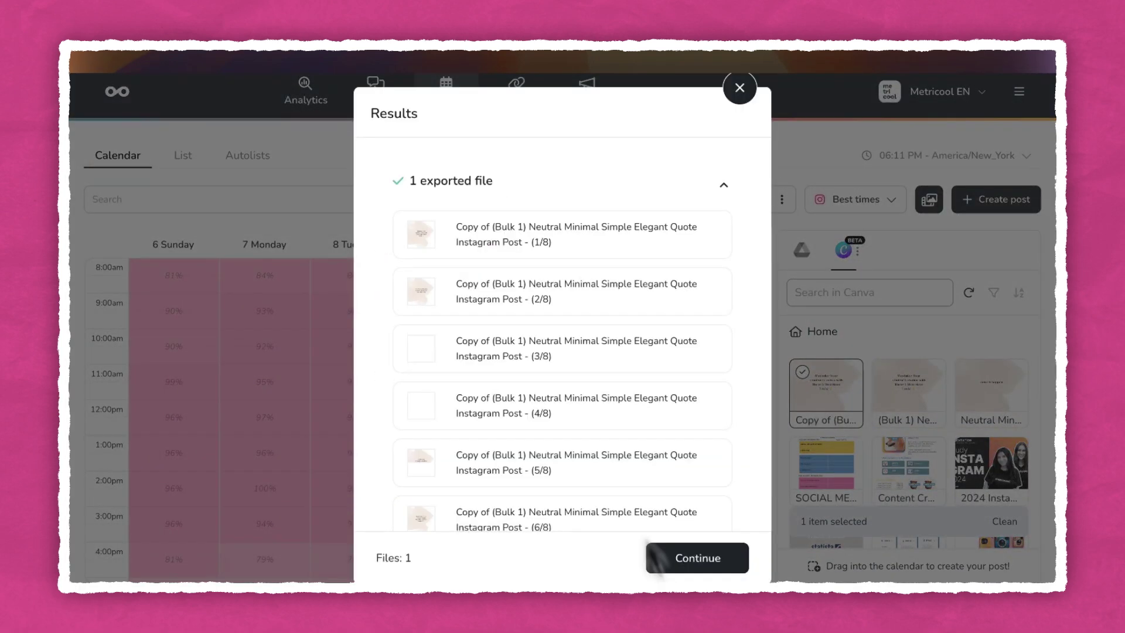
left_click(697, 557)
Make the carousel Instagram-only, add a 'content cr' caption, and schedule it for Oct 10
left_click(166, 146)
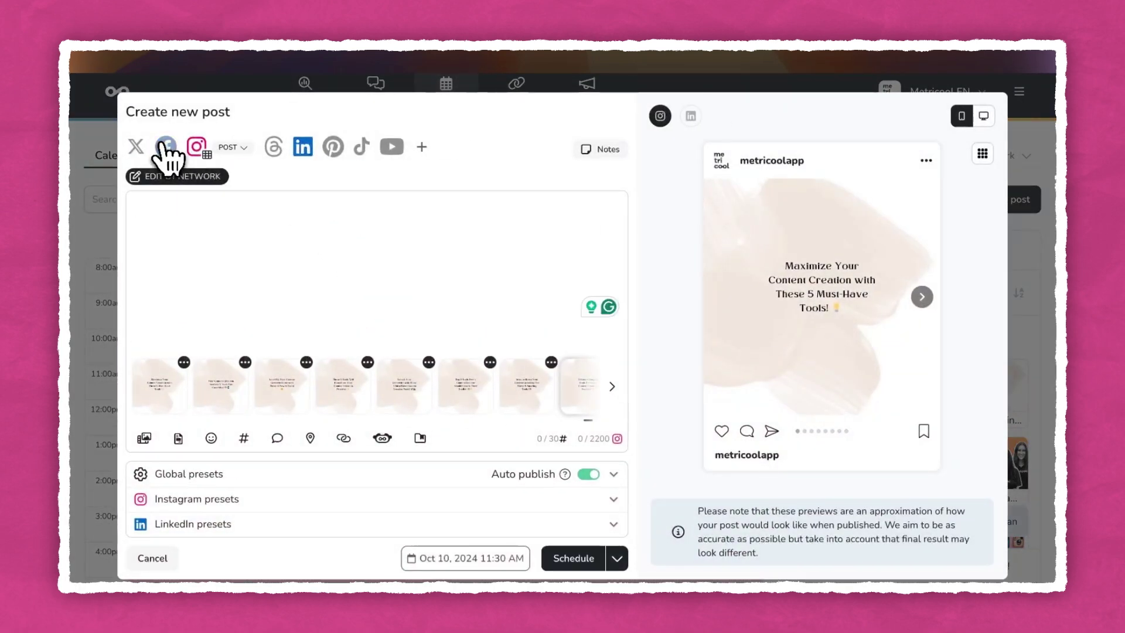
left_click(303, 146)
left_click(922, 297)
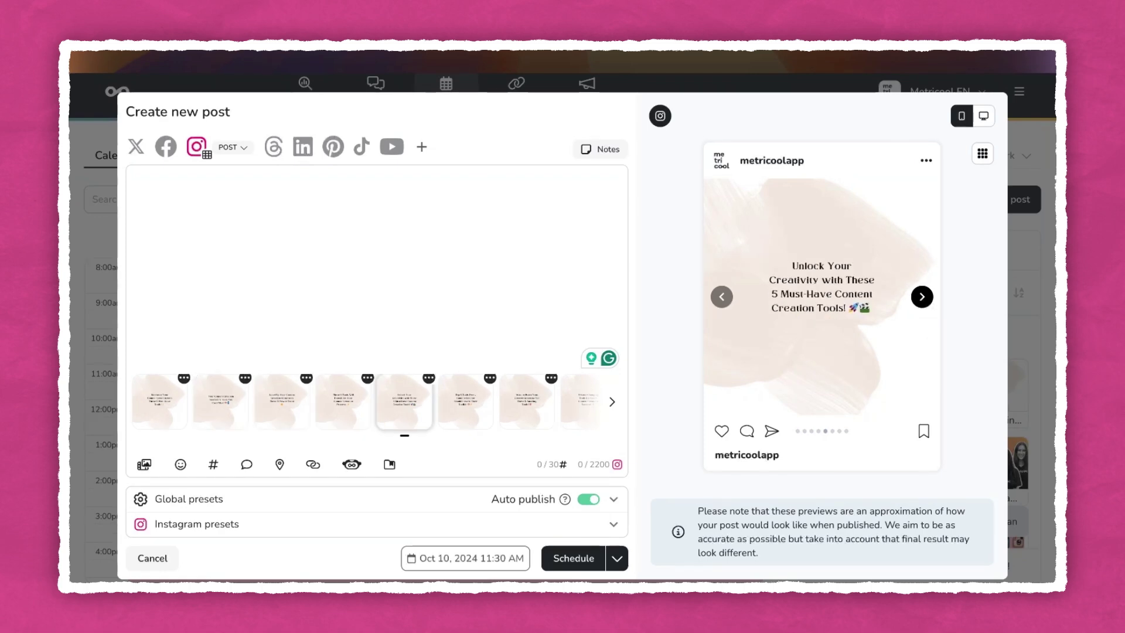
type("content creation tools that save you time!")
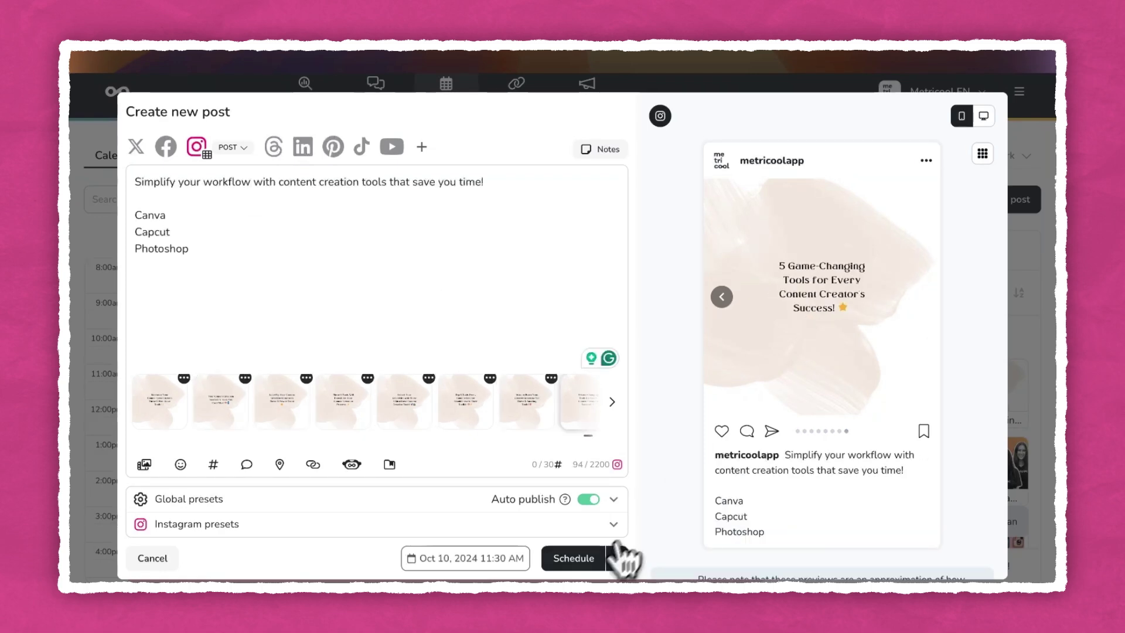
left_click(588, 559)
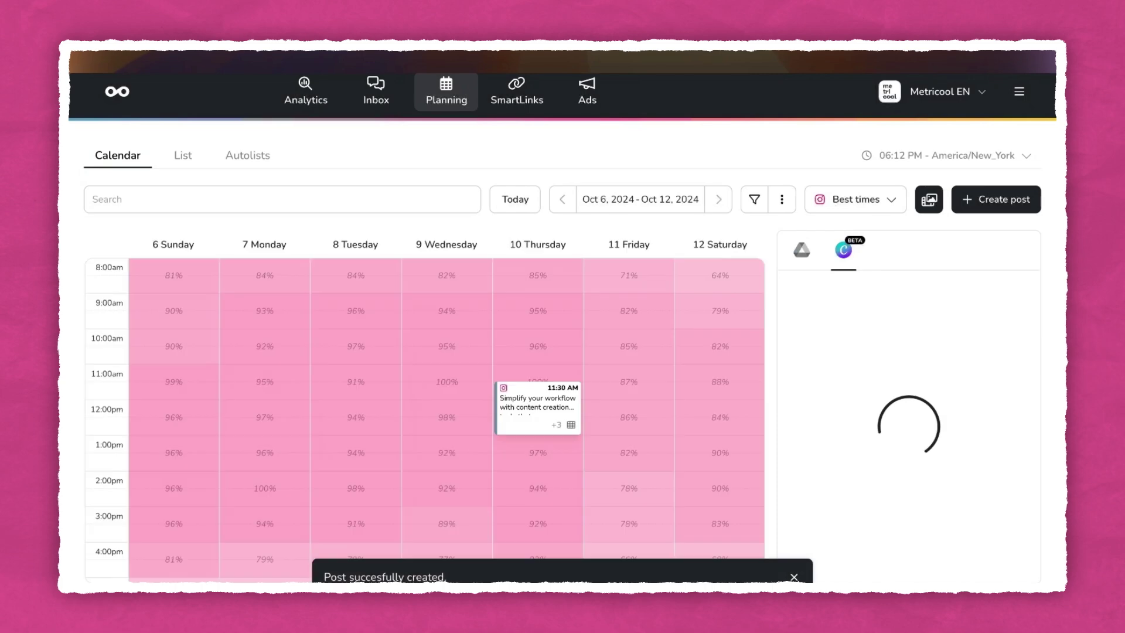